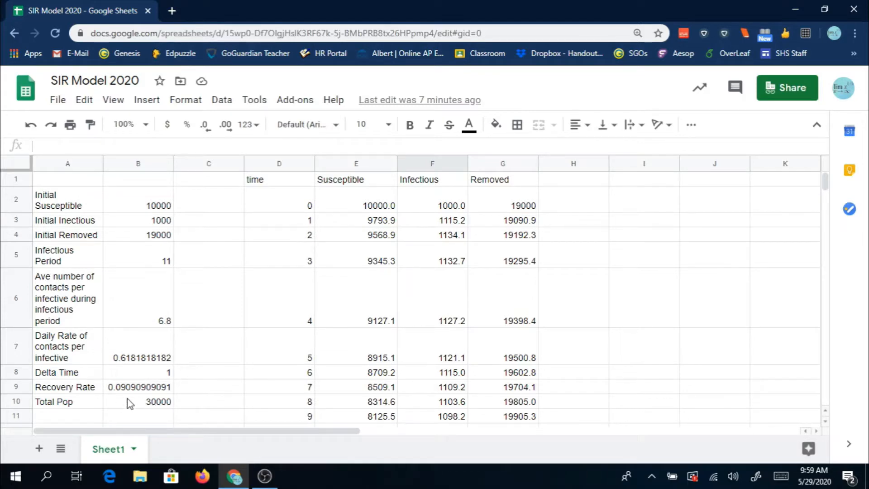
- Inspect the Total Pop formula in B10 and the tp reference in the Susceptible formula for time 1
click(147, 404)
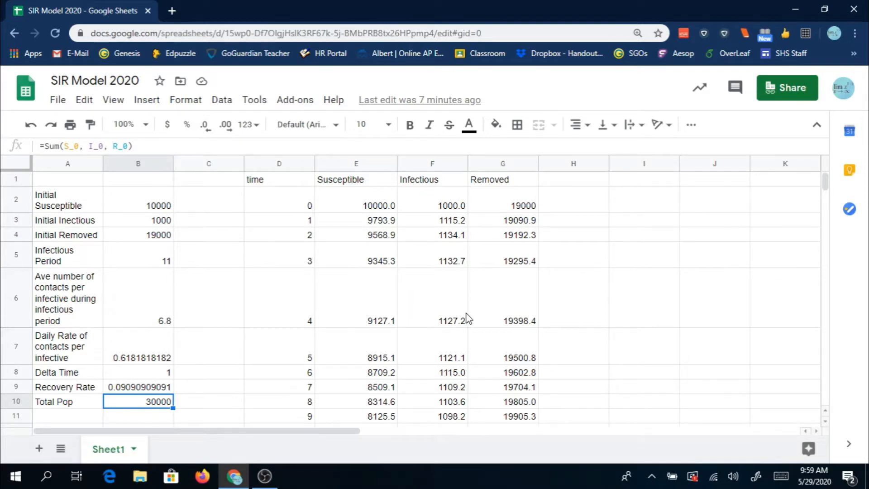
click(343, 225)
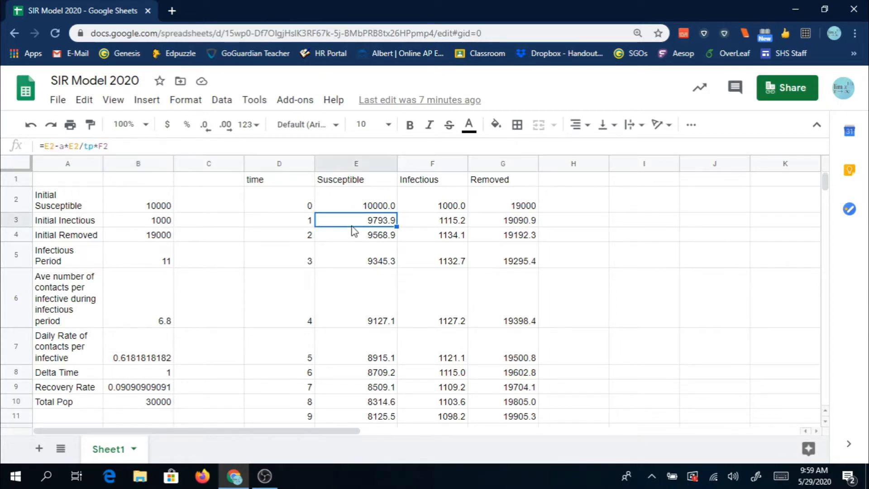
double_click(90, 146)
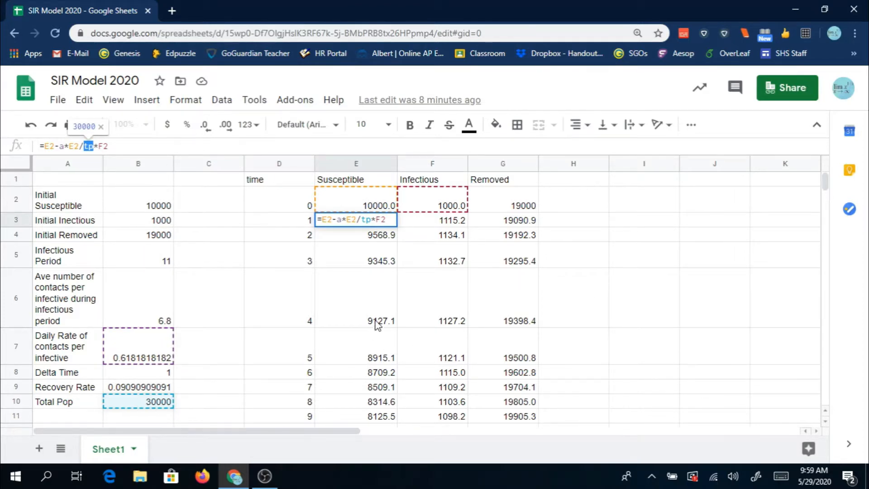
click(382, 324)
scroll(498, 331, down, 3)
scroll(498, 332, up, 3)
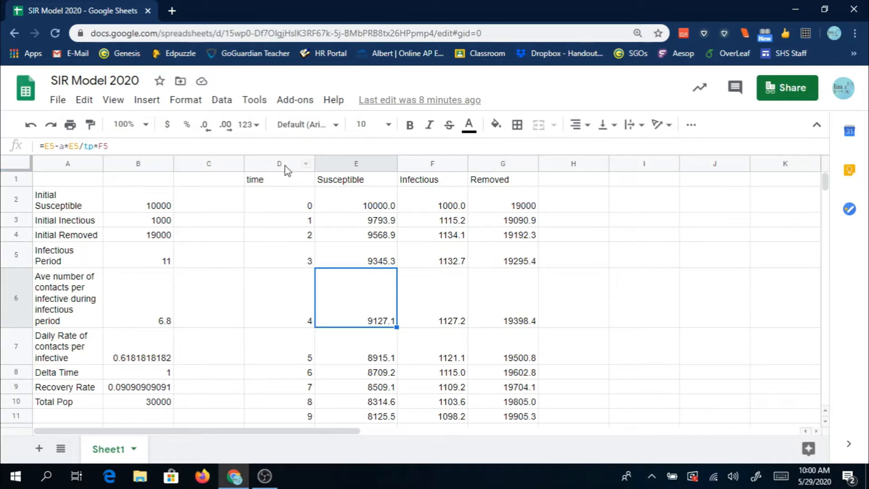
drag(312, 165, 500, 167)
scroll(375, 339, down, 5)
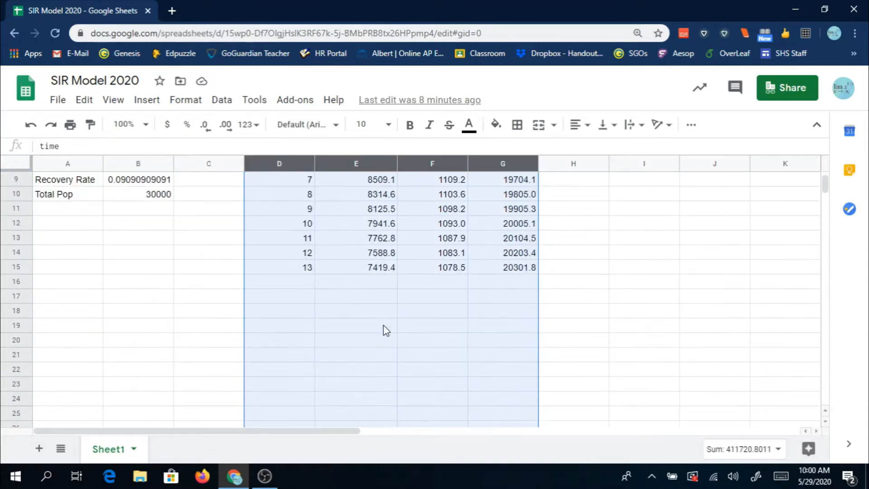
scroll(384, 330, up, 5)
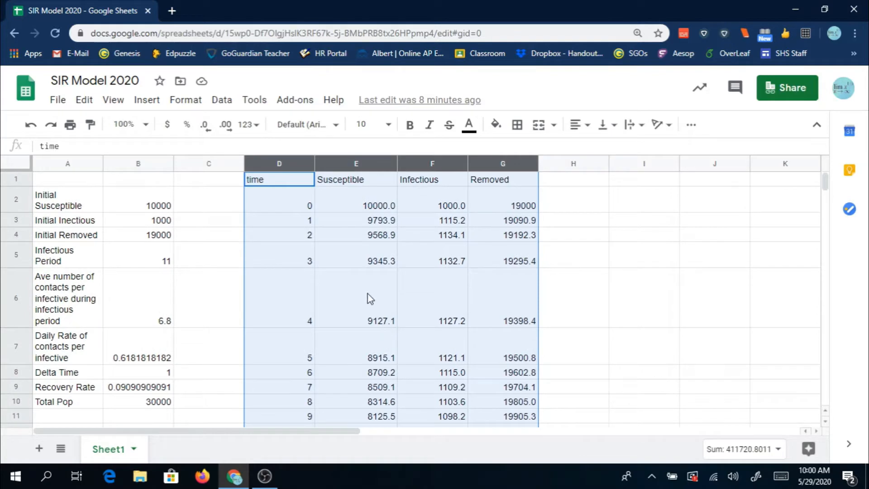
scroll(386, 286, down, 3)
click(346, 353)
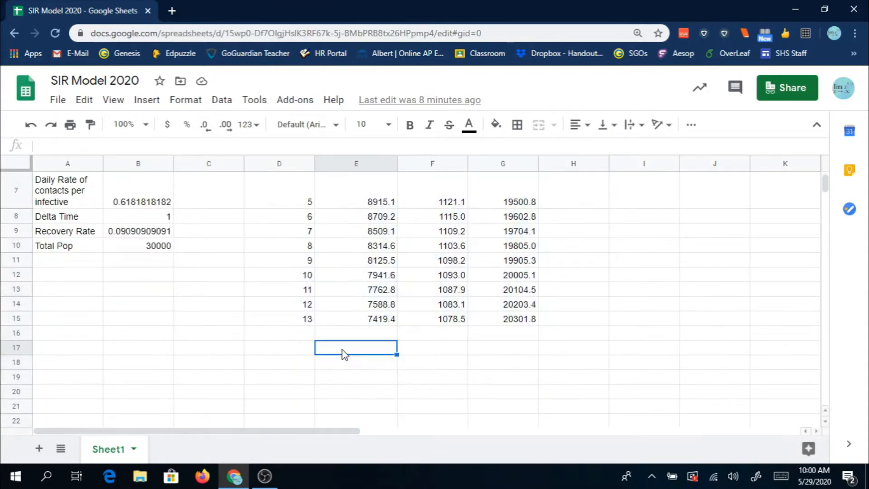
- Fill the time formula from D15 down to row 66
click(299, 322)
drag(314, 326, 306, 418)
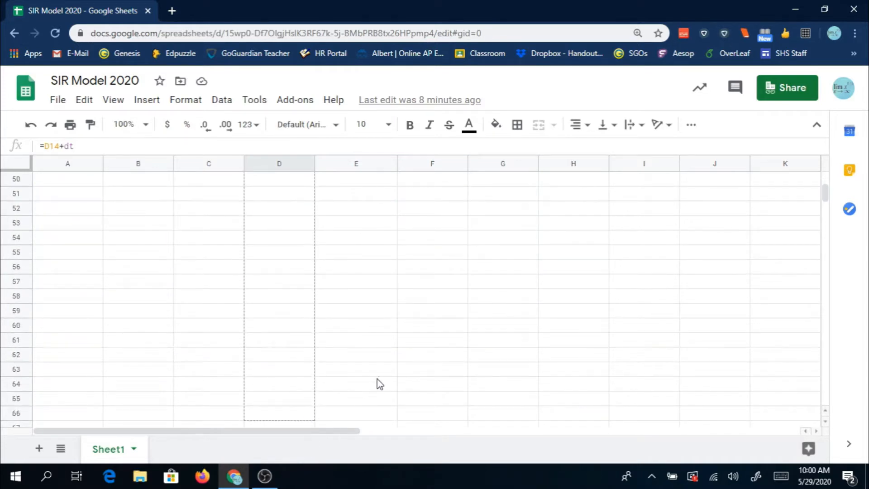
drag(379, 384, 381, 382)
scroll(382, 380, up, 14)
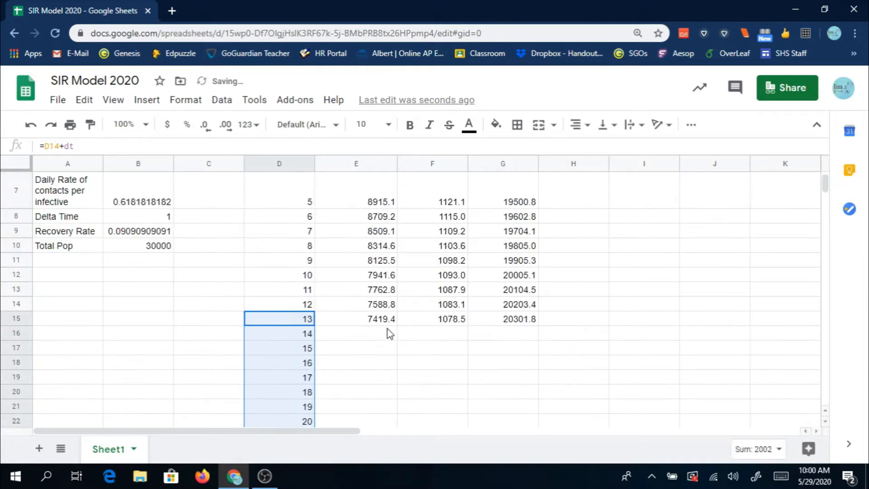
- Fill the Susceptible formula from E15 down to row 66
click(388, 323)
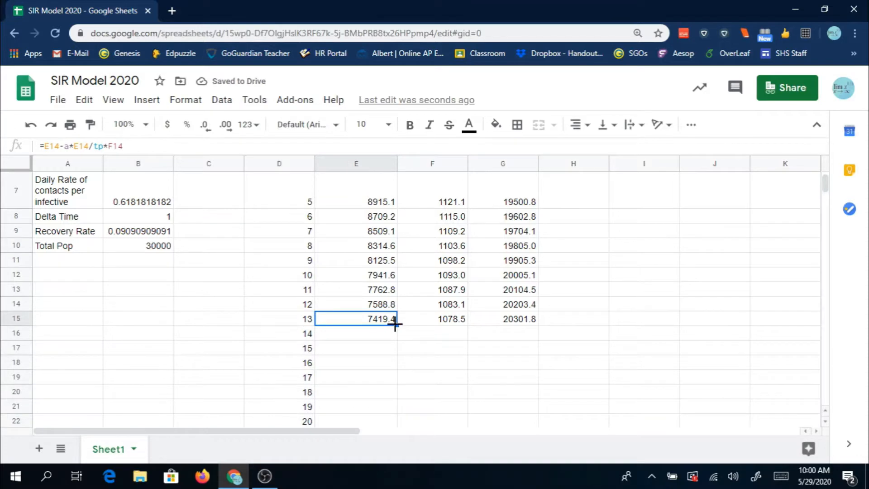
drag(387, 427, 468, 390)
scroll(468, 390, up, 15)
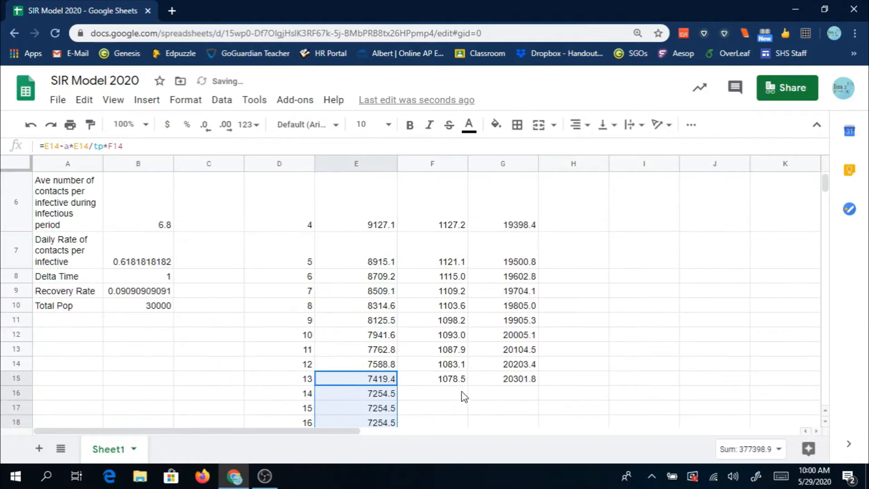
- Fill the Infectious formula from F15 down to row 66
click(463, 381)
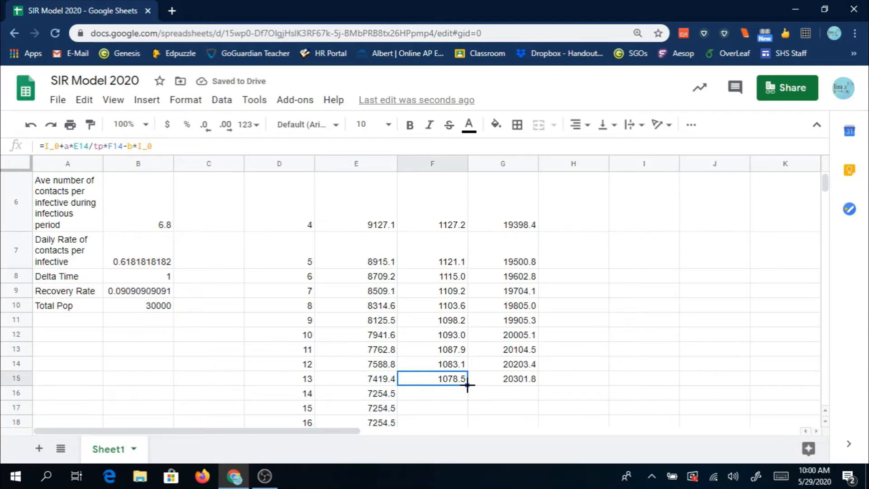
drag(465, 389, 454, 280)
drag(535, 327, 538, 324)
scroll(532, 318, up, 15)
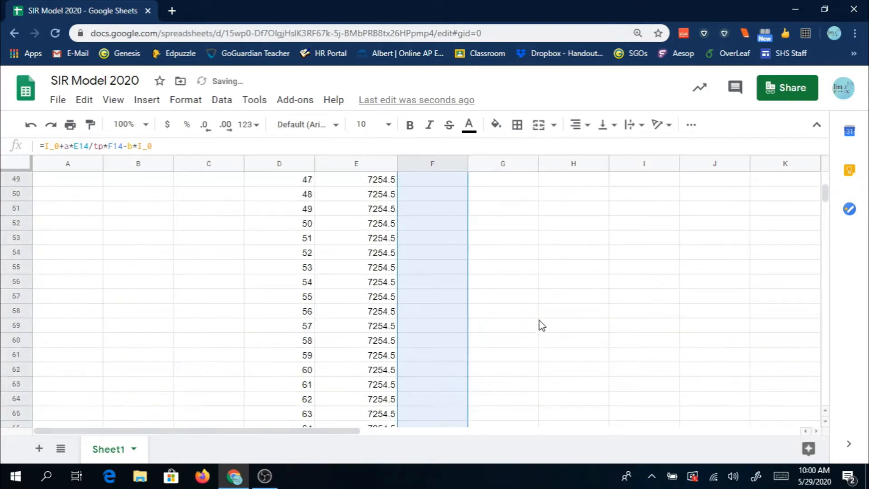
scroll(500, 417, down, 1)
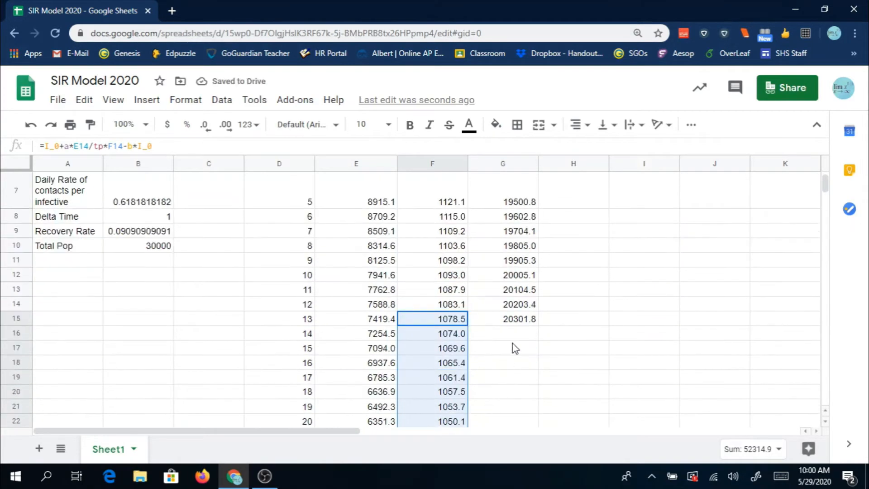
- Fill the Removed formula from G15 down to row 66
click(532, 321)
drag(536, 325, 521, 280)
scroll(561, 344, up, 3)
scroll(587, 353, up, 12)
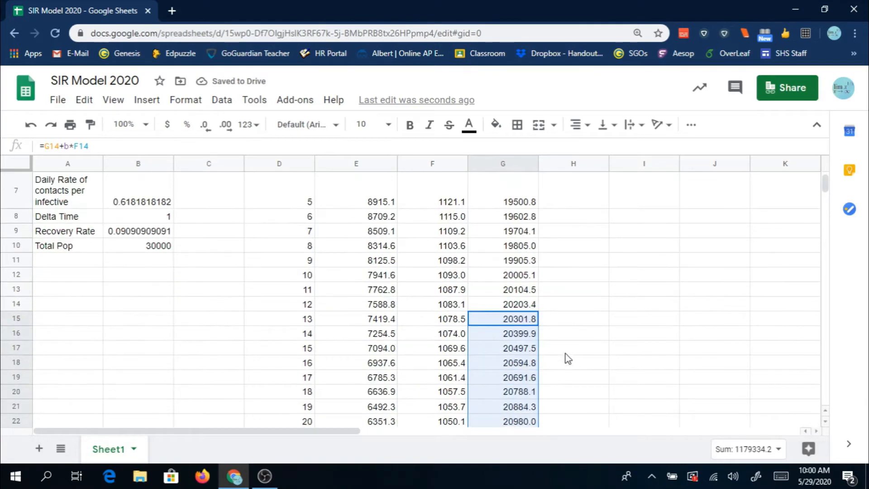
- Insert a chart from columns D to G covering time, Susceptible, Infectious and Removed
scroll(565, 353, up, 5)
drag(280, 164, 496, 252)
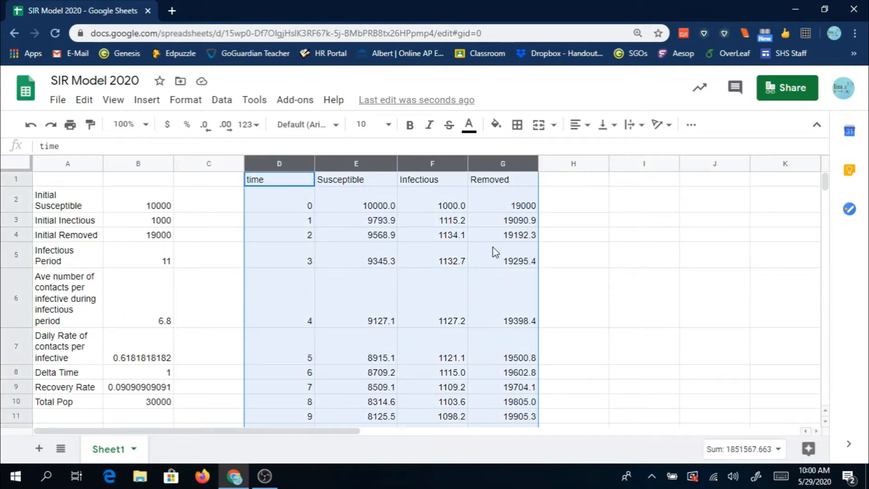
click(145, 101)
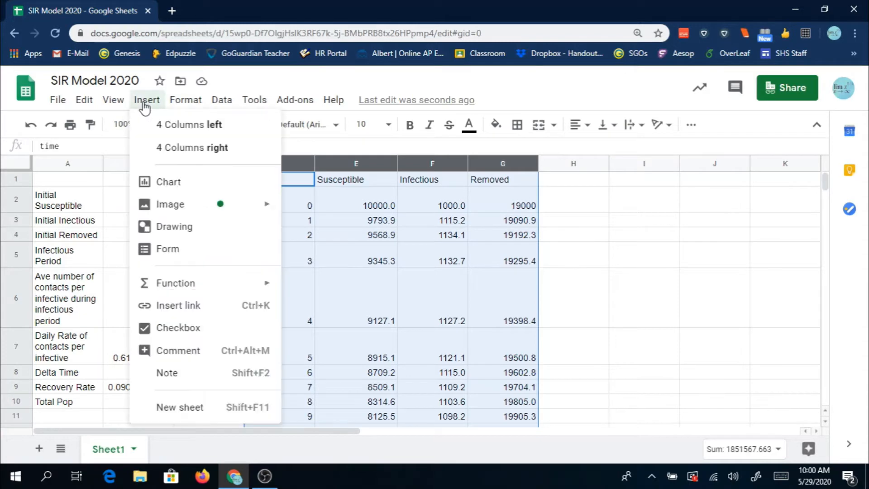
click(171, 182)
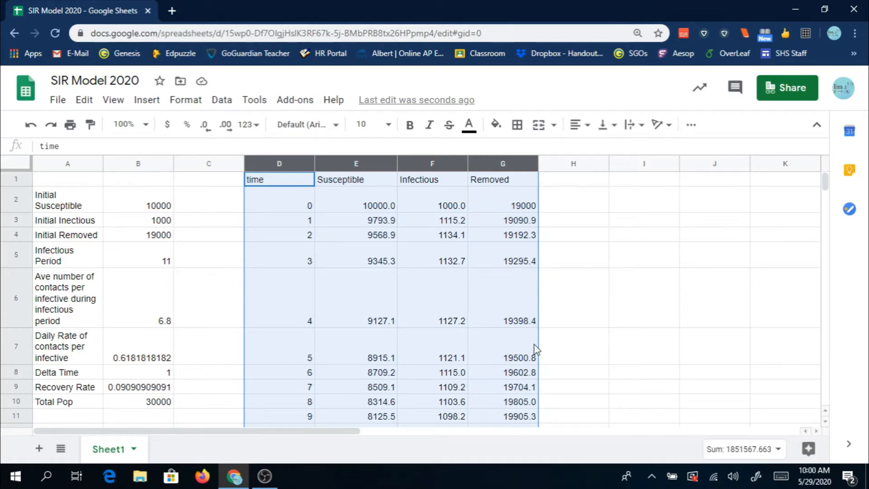
- Review the line chart's data range, x-axis, series and header settings, and close the chart editor
scroll(535, 348, down, 3)
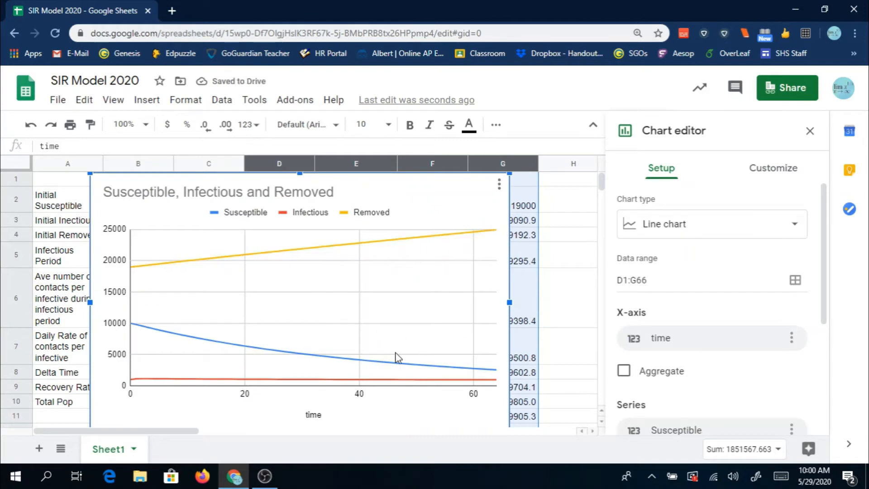
scroll(723, 282, down, 2)
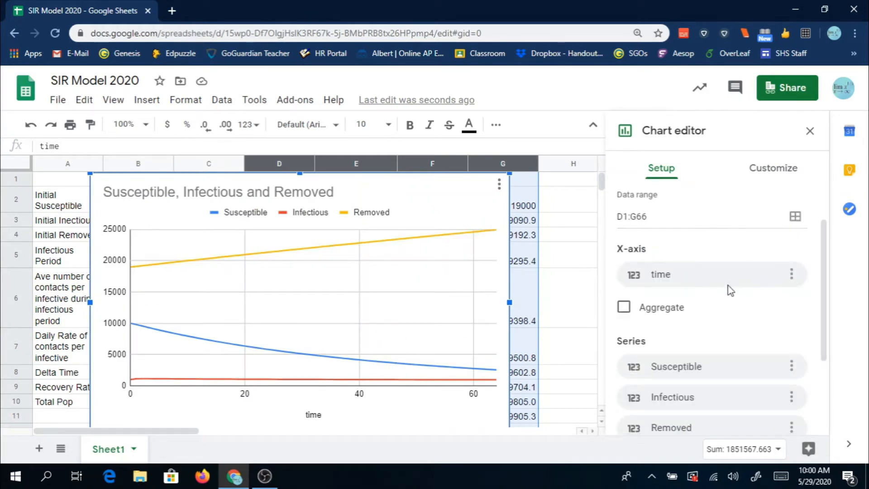
scroll(729, 289, down, 1)
scroll(729, 289, down, 1)
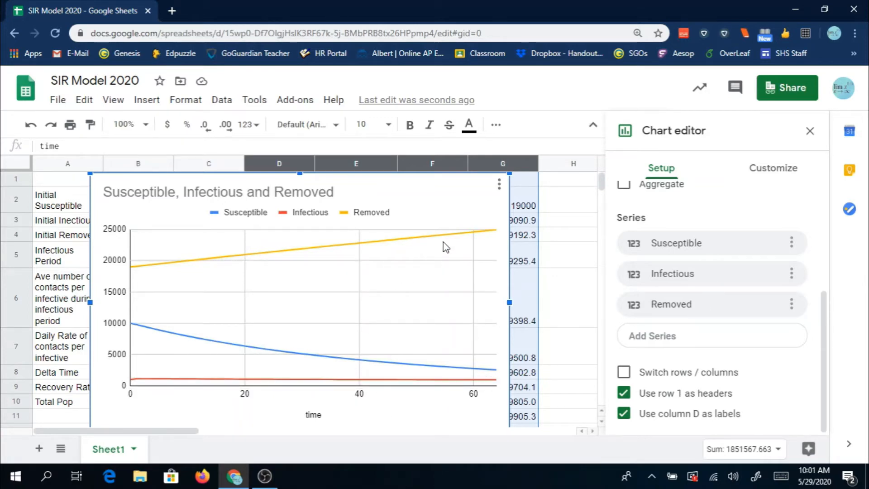
scroll(278, 273, down, 3)
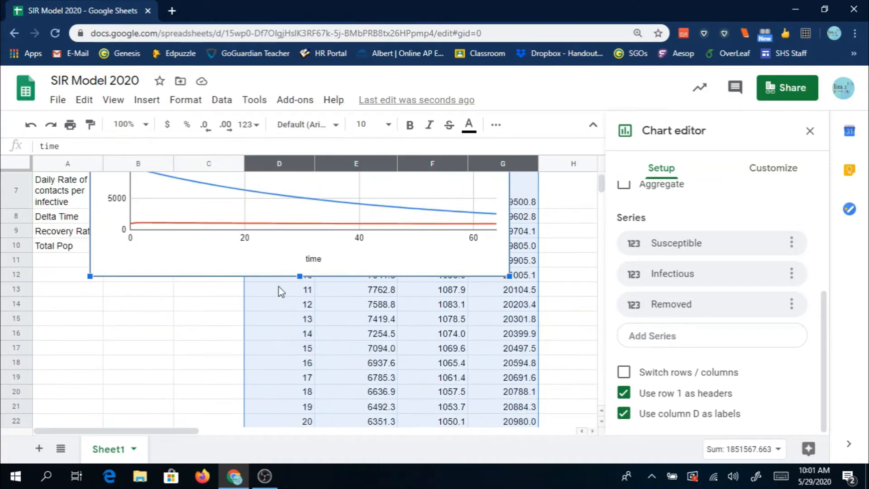
scroll(279, 286, up, 3)
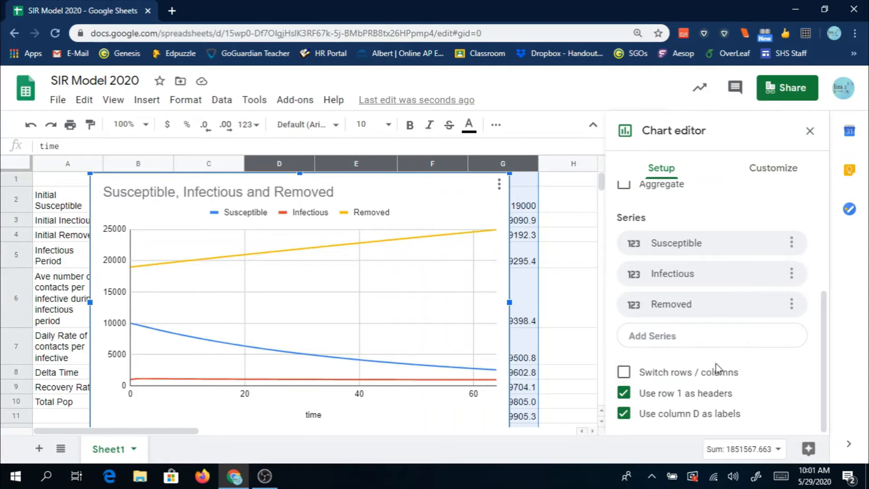
scroll(720, 382, up, 4)
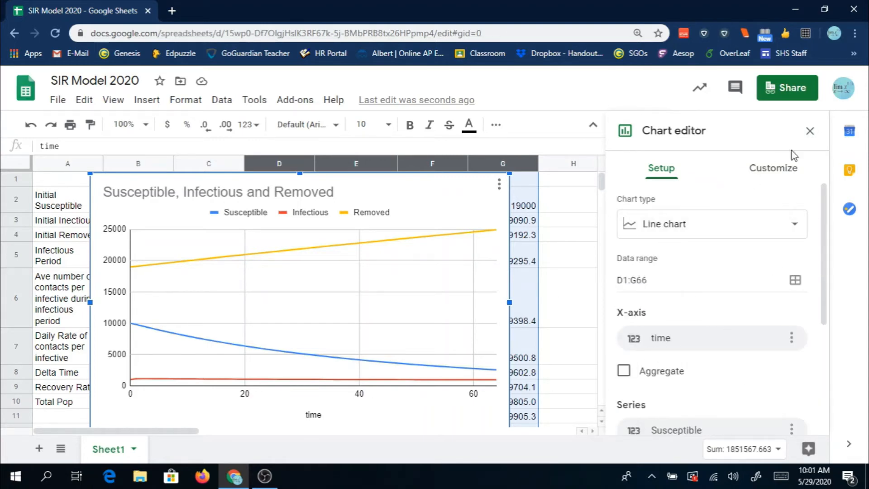
click(810, 132)
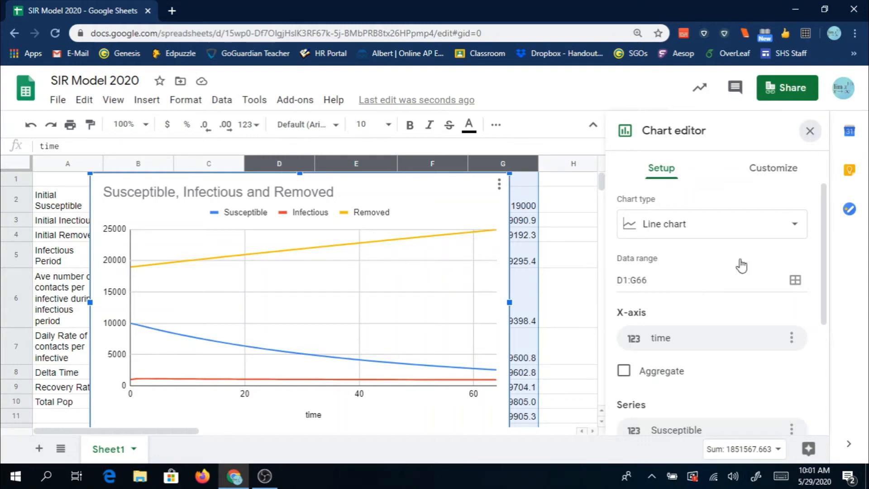
- Move the chart off the data table to the empty area starting in column H
click(396, 194)
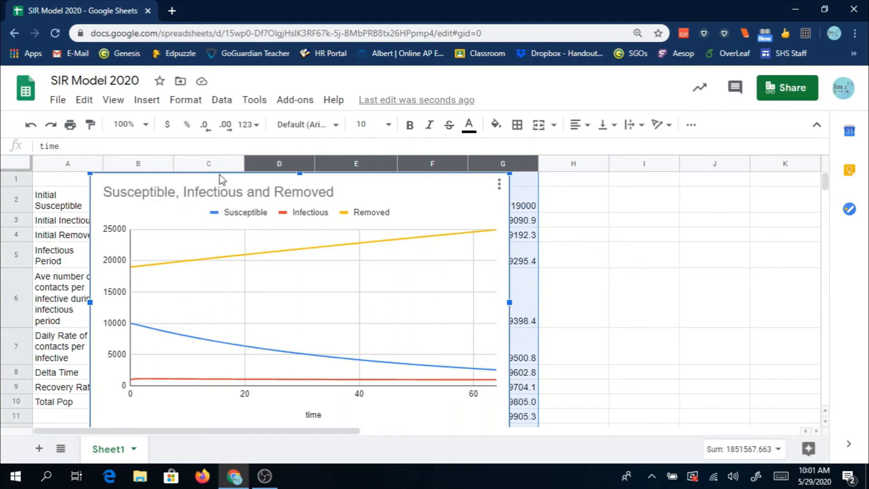
drag(218, 175, 763, 212)
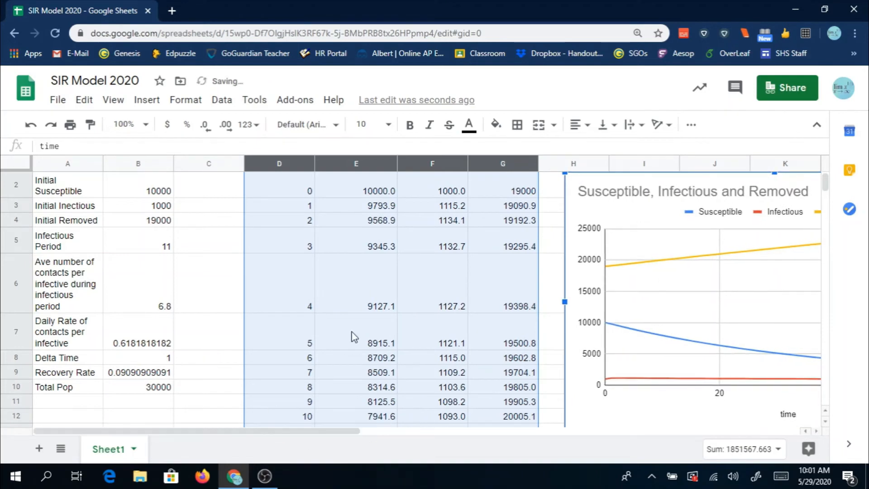
scroll(407, 334, down, 3)
scroll(507, 344, up, 4)
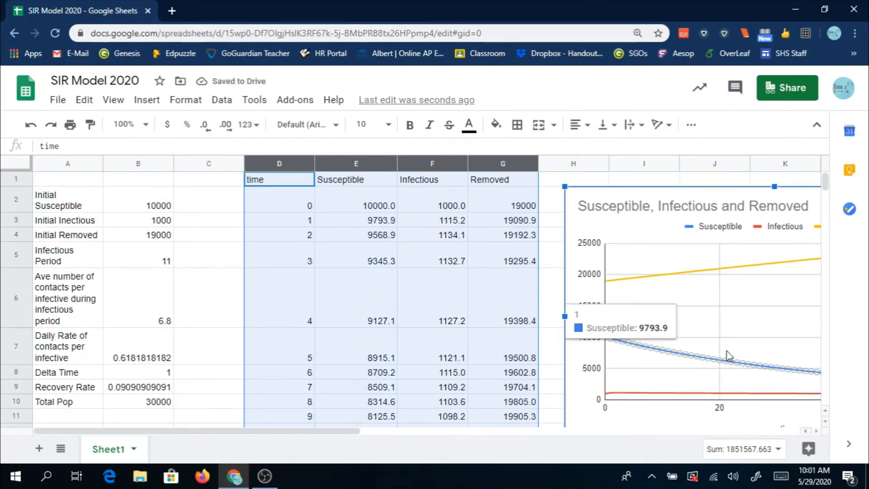
- Examine the chart's Susceptible, Infectious and Removed curves over time alongside the data columns
drag(332, 434, 489, 423)
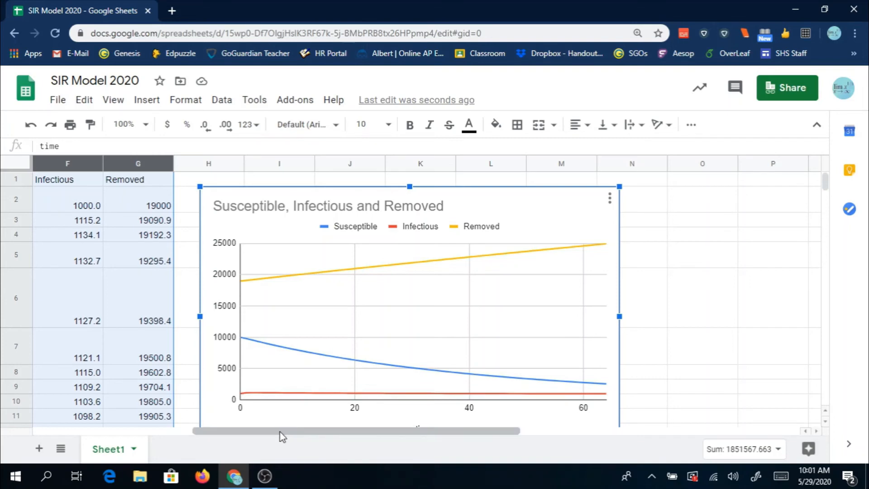
drag(281, 432, 155, 430)
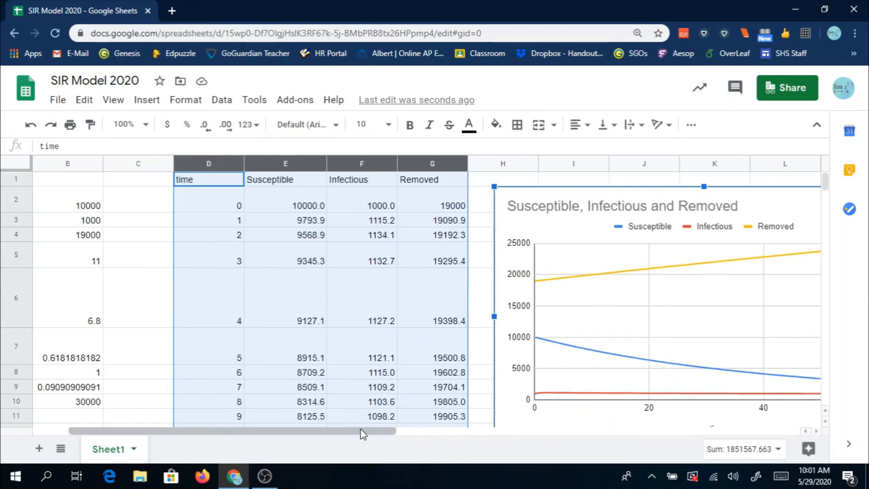
drag(363, 431, 473, 437)
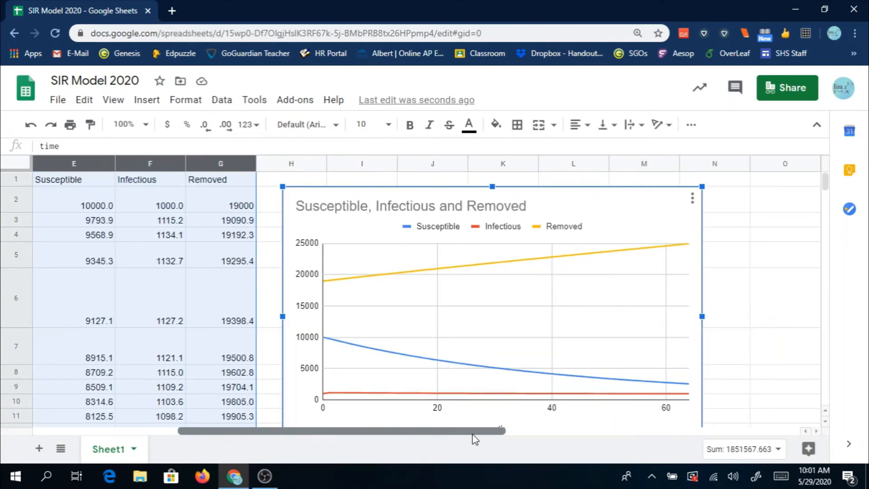
mouse_move(348, 351)
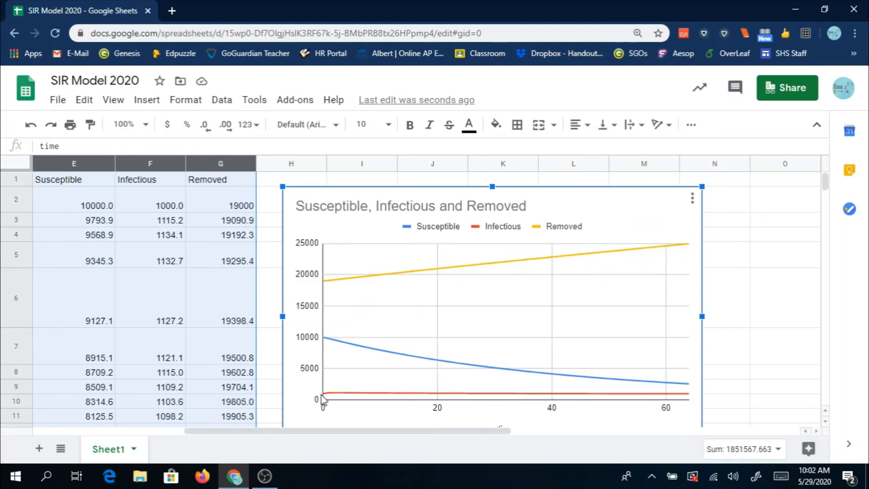
mouse_move(326, 400)
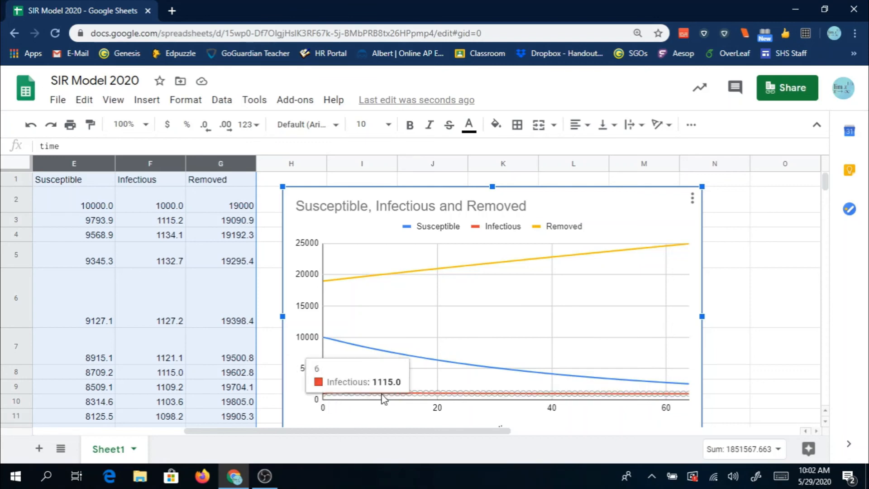
click(221, 425)
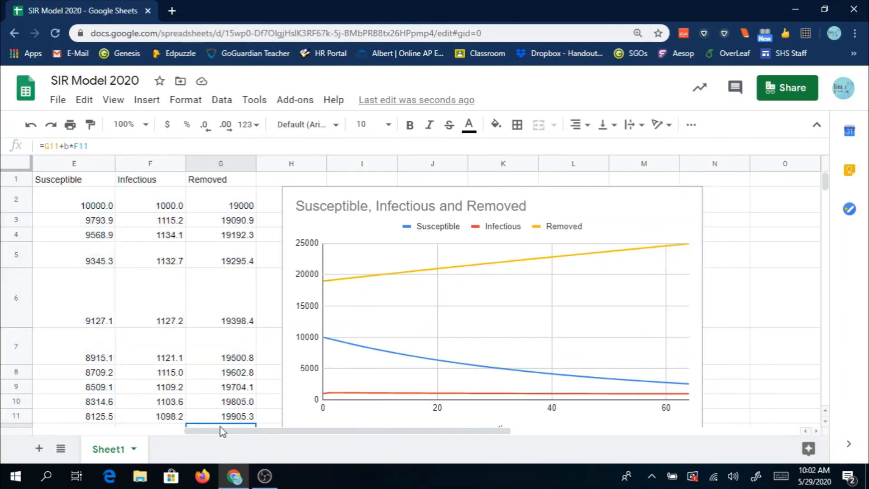
drag(227, 432, 164, 428)
click(144, 419)
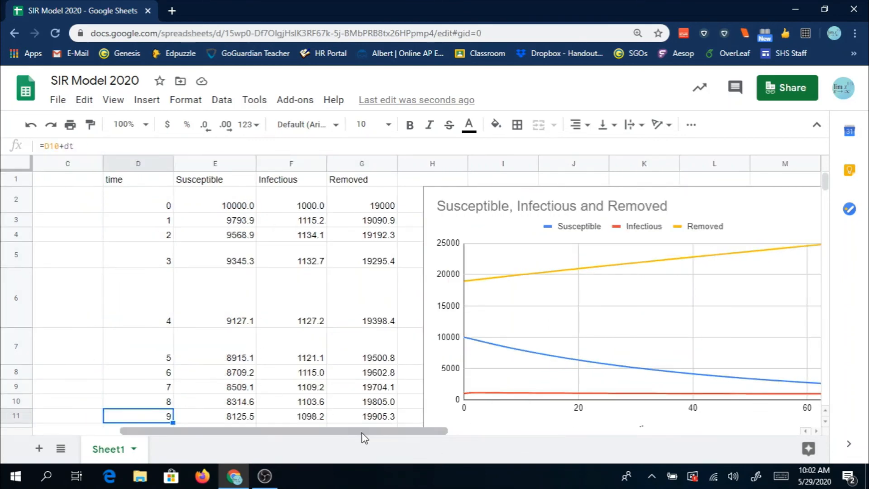
mouse_move(360, 432)
mouse_down()
mouse_move(405, 441)
mouse_move(301, 431)
mouse_move(360, 434)
mouse_up()
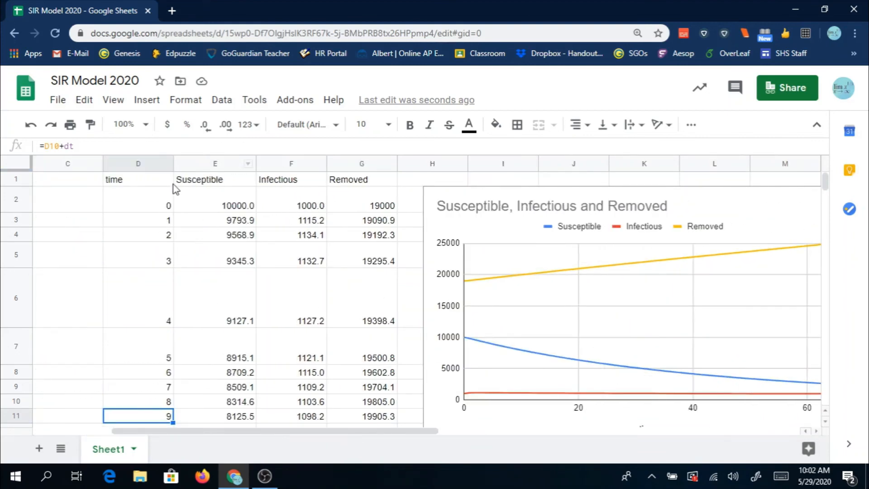